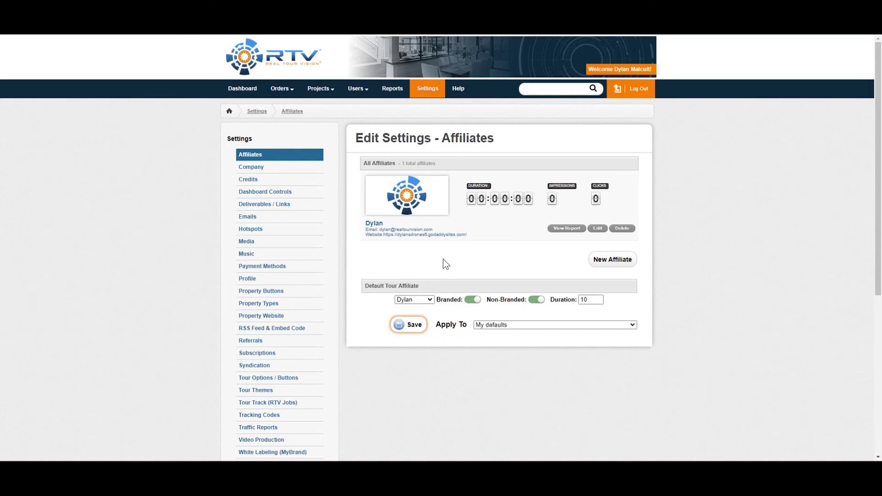
# - Start a new affiliate, then close the New Affiliate form unsaved, leaving only Dylan listed
pyautogui.click(617, 262)
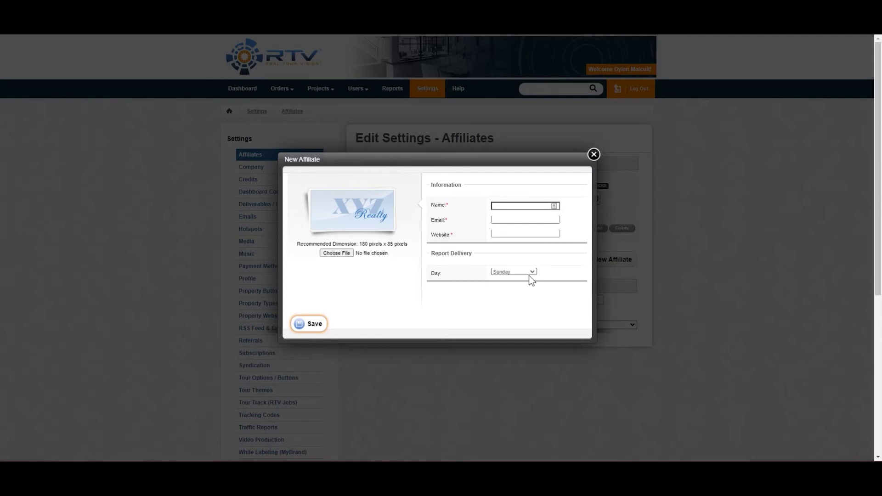
pyautogui.click(593, 154)
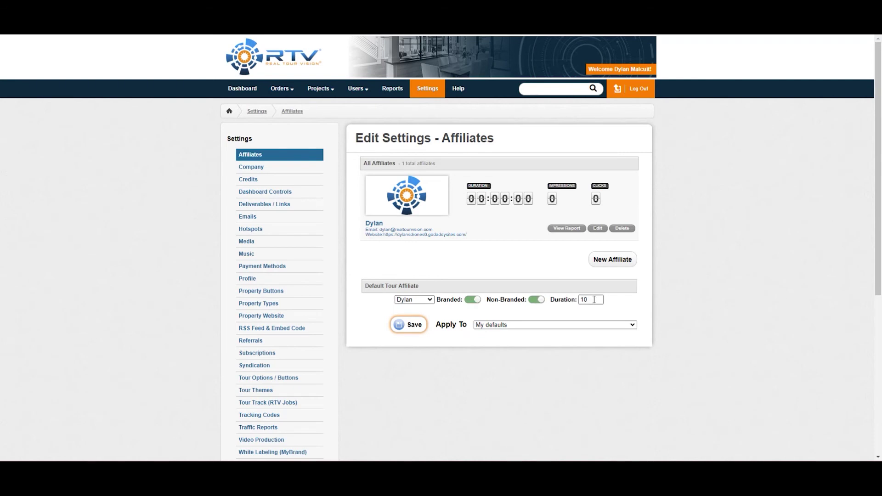
pyautogui.click(559, 325)
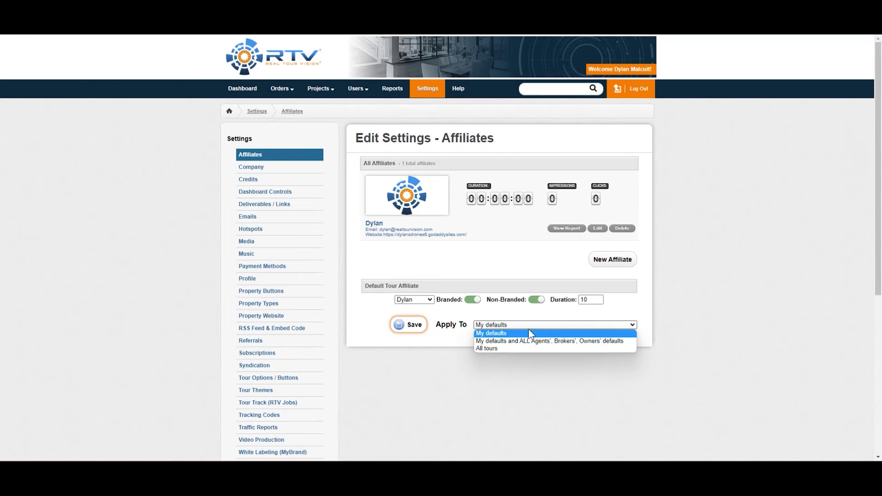
pyautogui.click(505, 326)
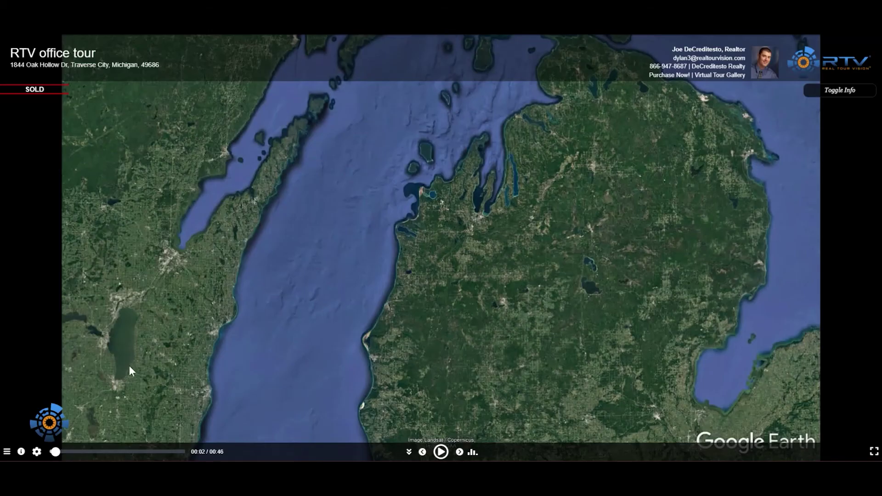
# - Follow the affiliate logo from the tour player and the property site footer to dylansdrones
pyautogui.click(54, 424)
pyautogui.scroll(4, 389, 322)
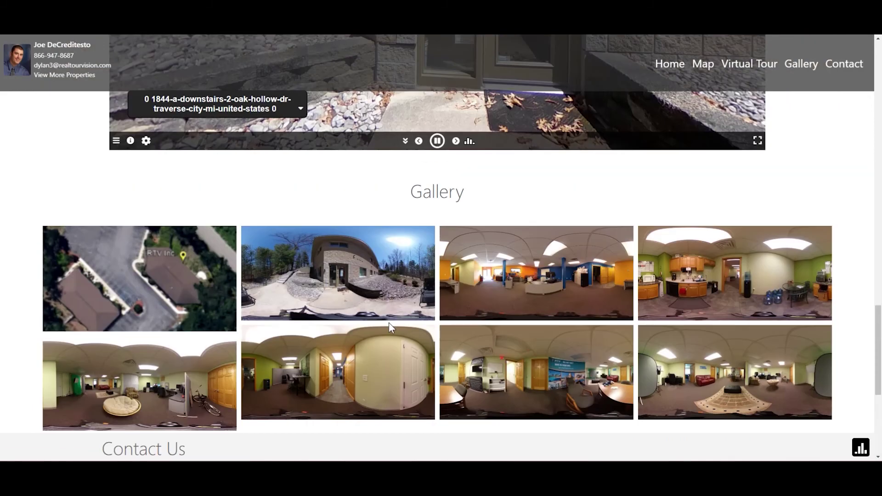
pyautogui.scroll(-4, 389, 327)
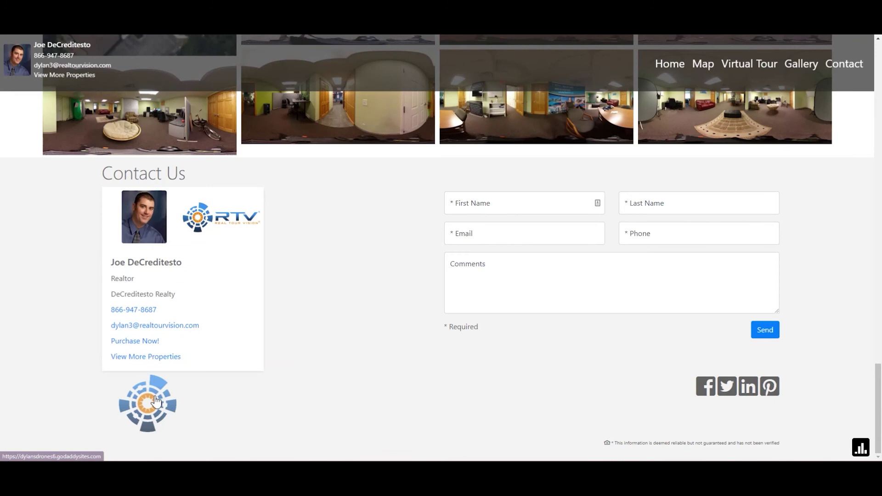
pyautogui.click(154, 408)
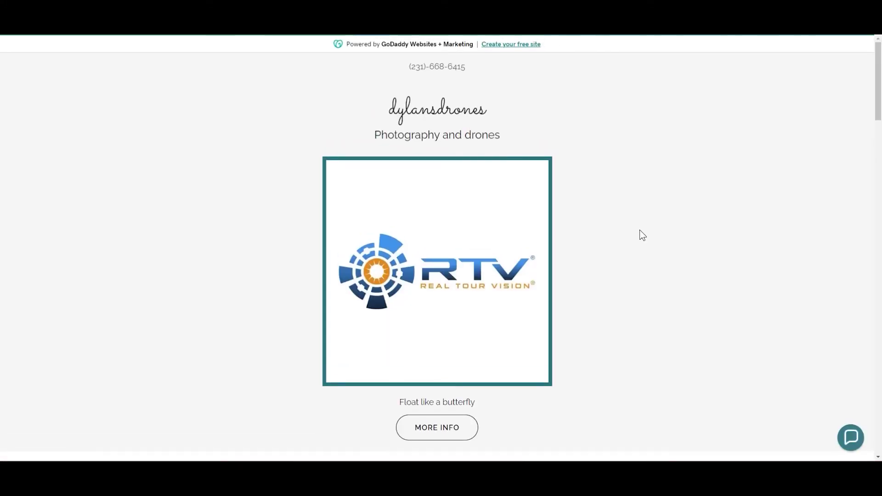
# - Go back from the dylansdrones site to the property website's Contact Us section
pyautogui.hotkey('alt', 'Left')
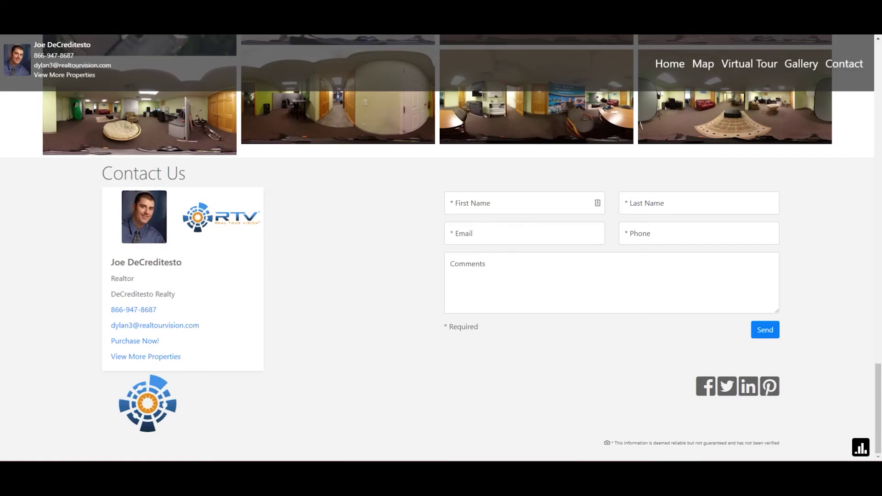